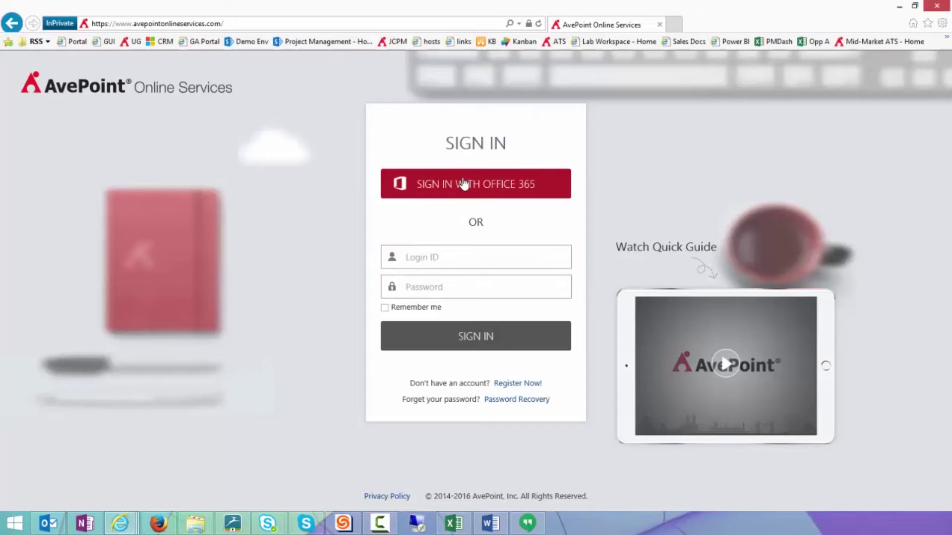
# Sign in with the existing Office 365 work account and reach DocAve Online's Exchange Online Restore functions.
pyautogui.click(463, 183)
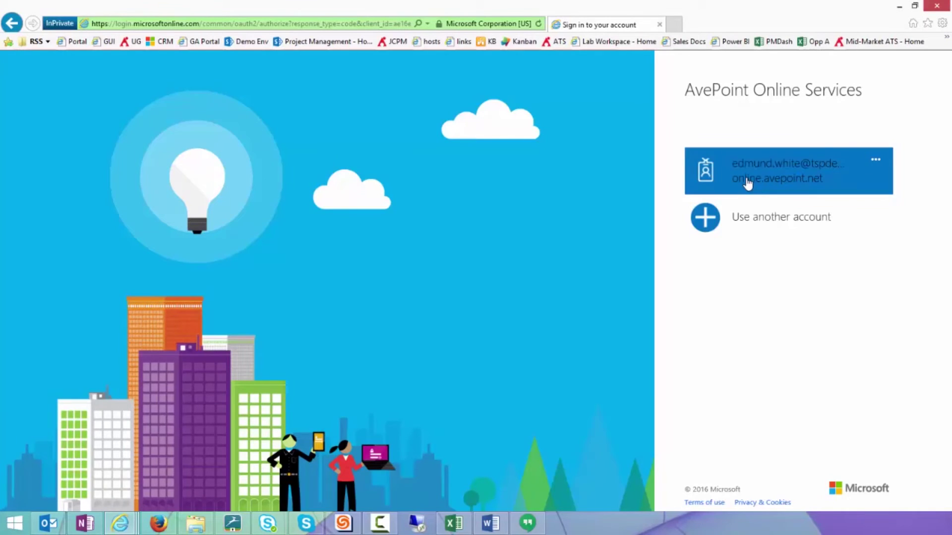
pyautogui.click(748, 182)
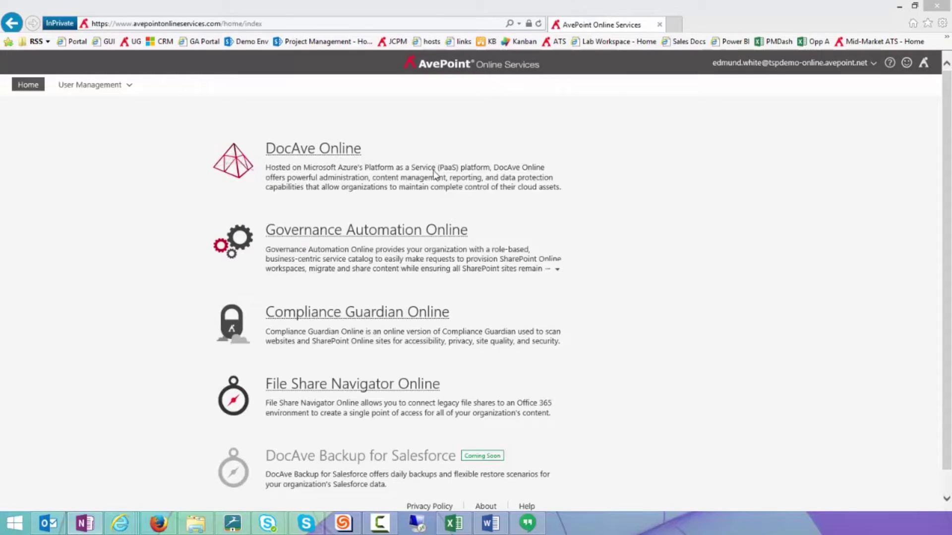
pyautogui.click(341, 151)
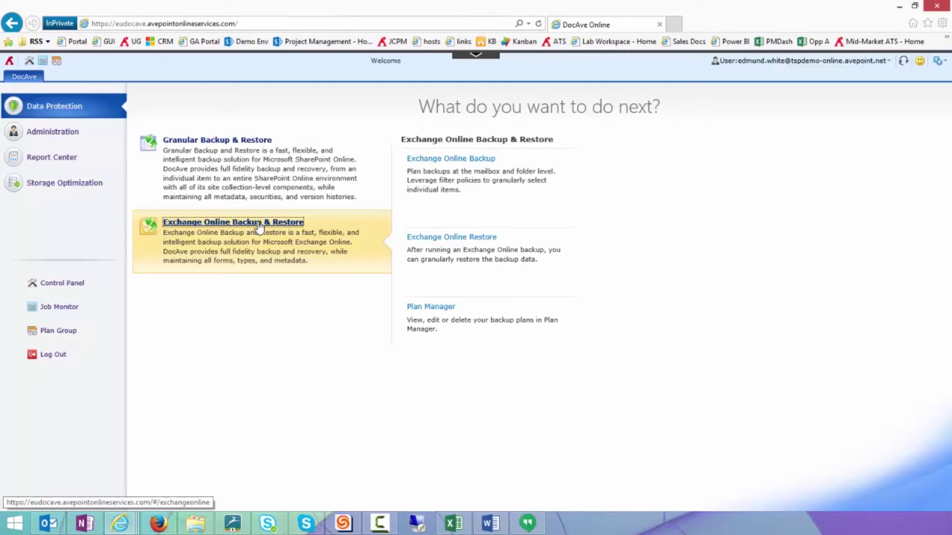
pyautogui.click(259, 227)
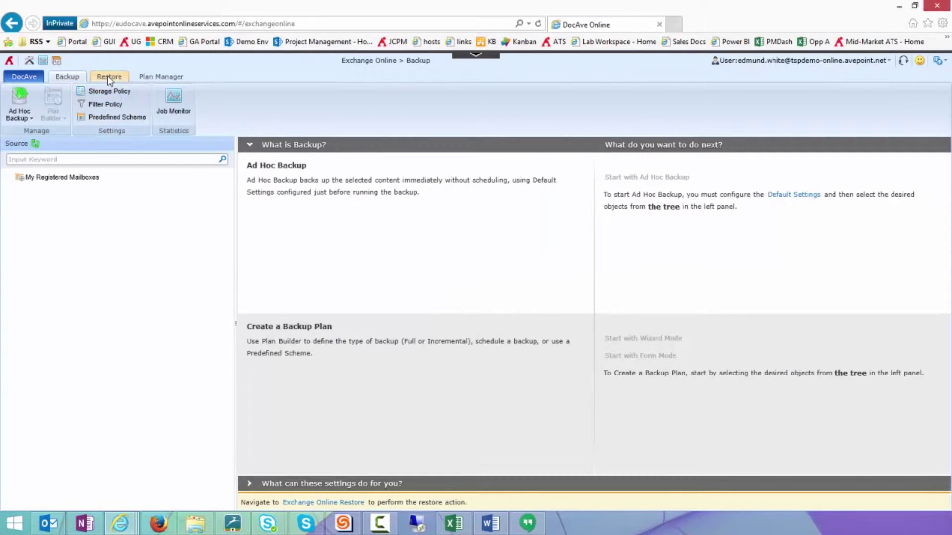
pyautogui.click(108, 76)
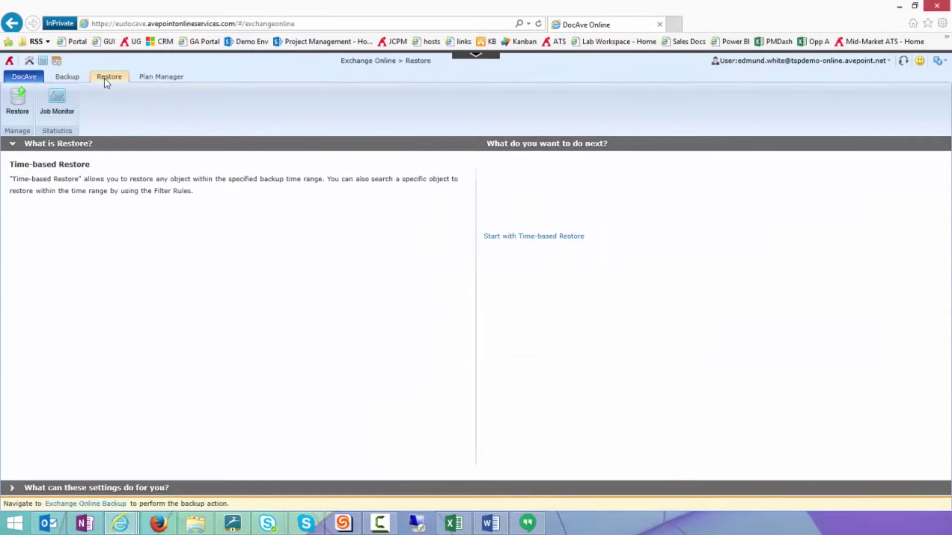
# Start a time-based restore from the 17 February 05:00:18 backup job.
pyautogui.click(26, 113)
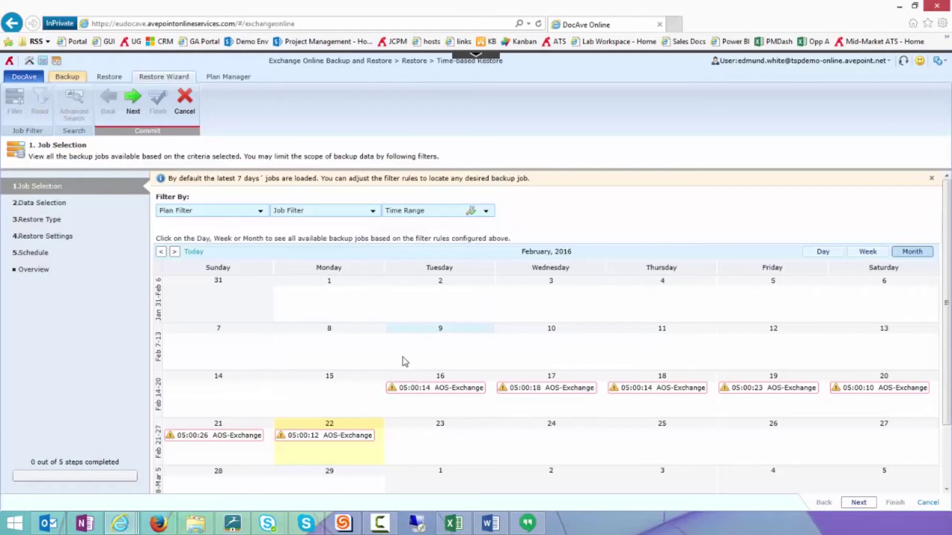
pyautogui.click(551, 388)
pyautogui.click(859, 504)
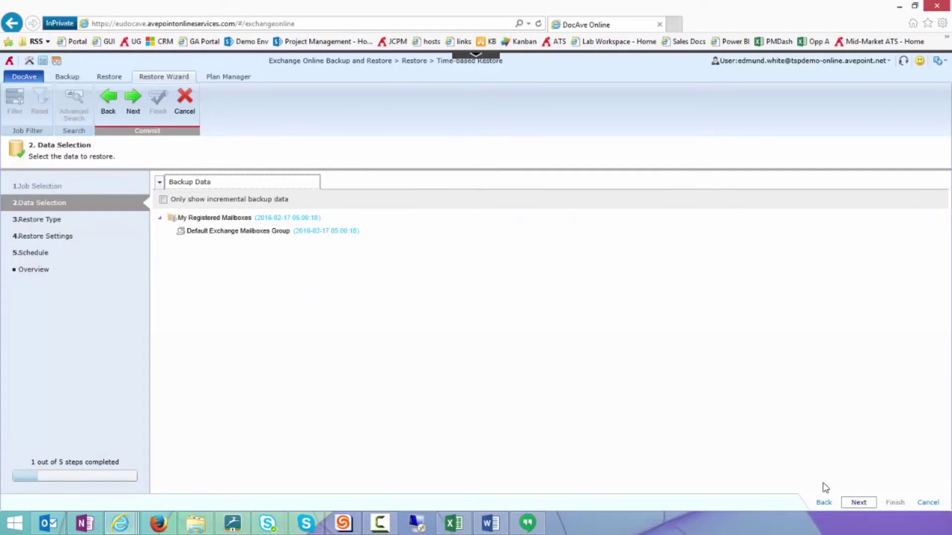
# Browse the first mailbox's folders under Default Exchange Mailboxes Group and check that mailbox for restore.
pyautogui.click(222, 232)
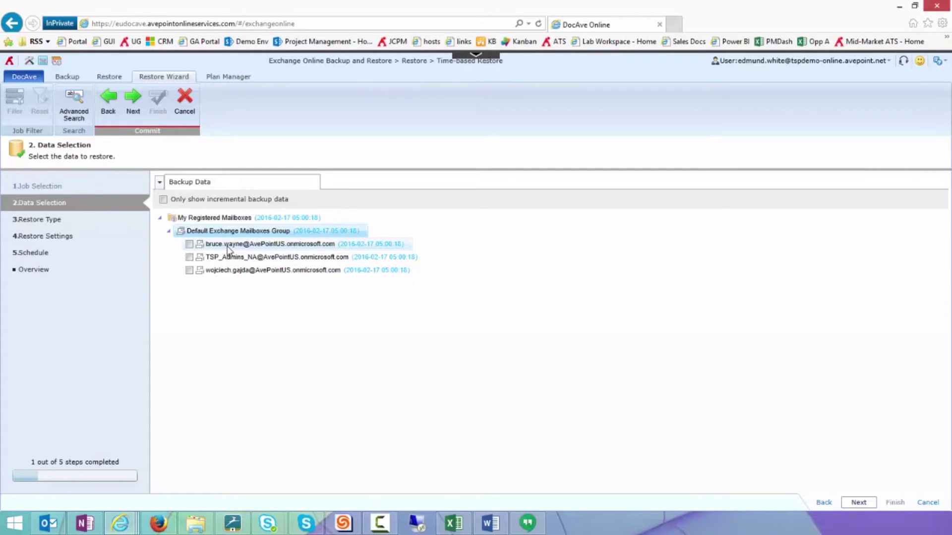
pyautogui.click(228, 244)
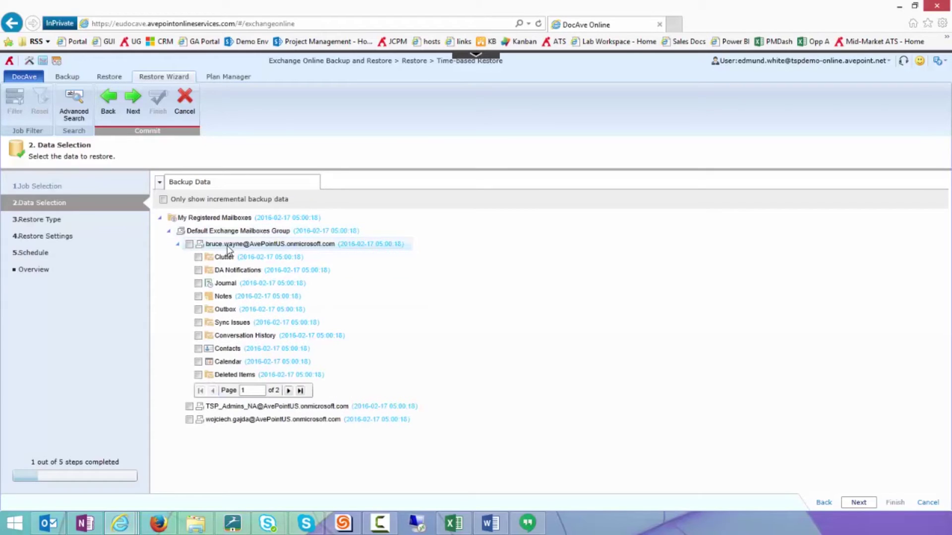
pyautogui.click(289, 392)
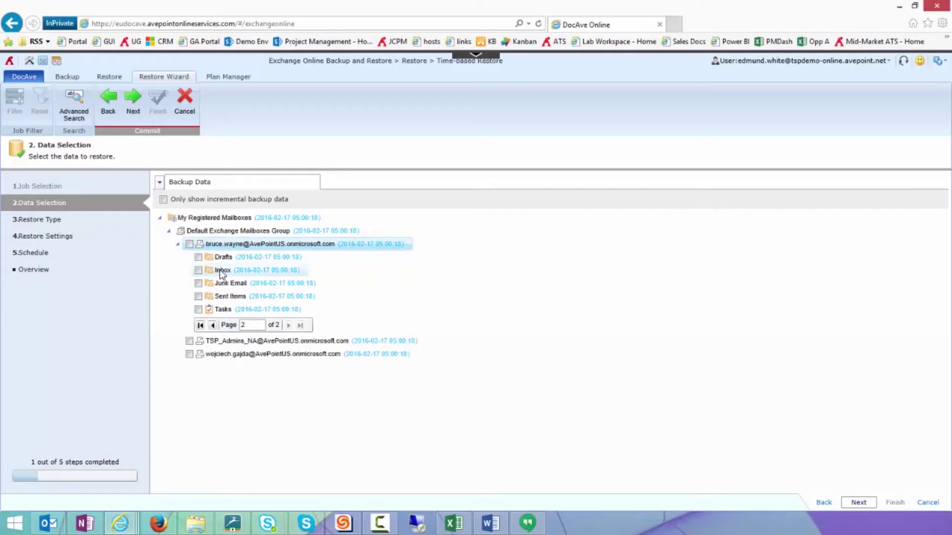
pyautogui.click(220, 270)
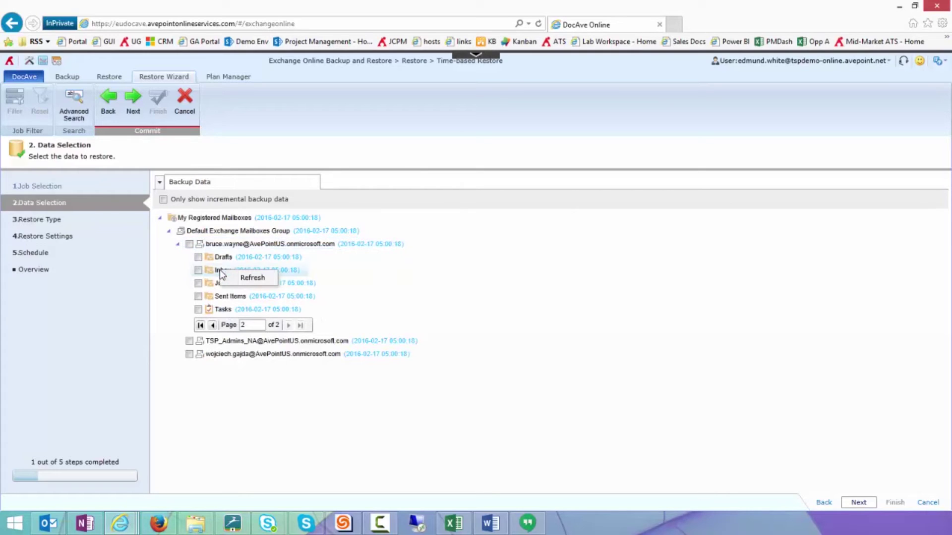
pyautogui.doubleClick(215, 244)
pyautogui.click(189, 244)
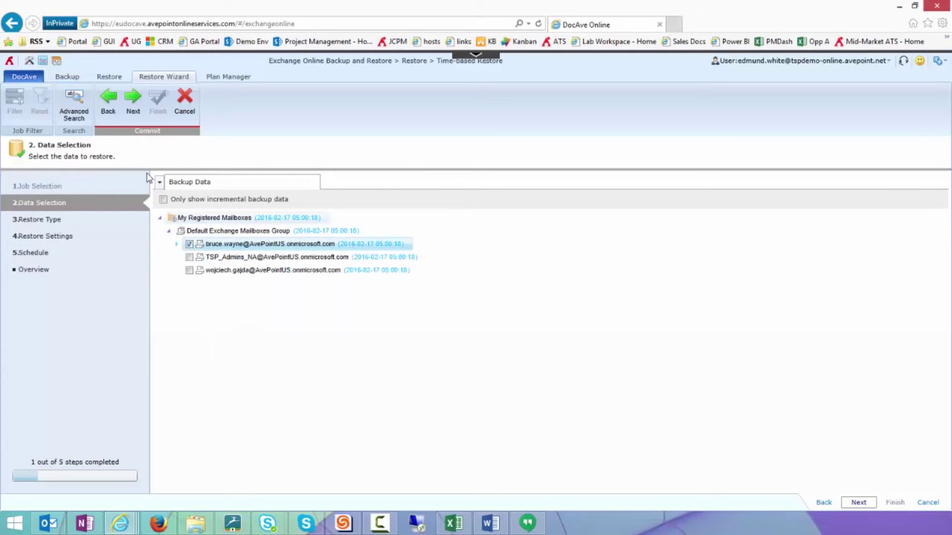
# Run an advanced search in the mailbox for items filtered by Title.
pyautogui.click(74, 105)
pyautogui.click(292, 220)
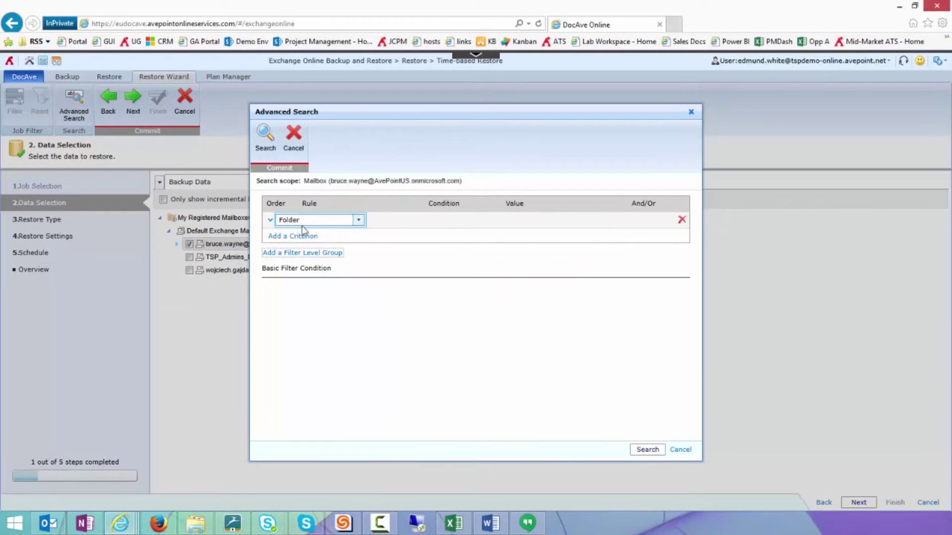
pyautogui.click(316, 220)
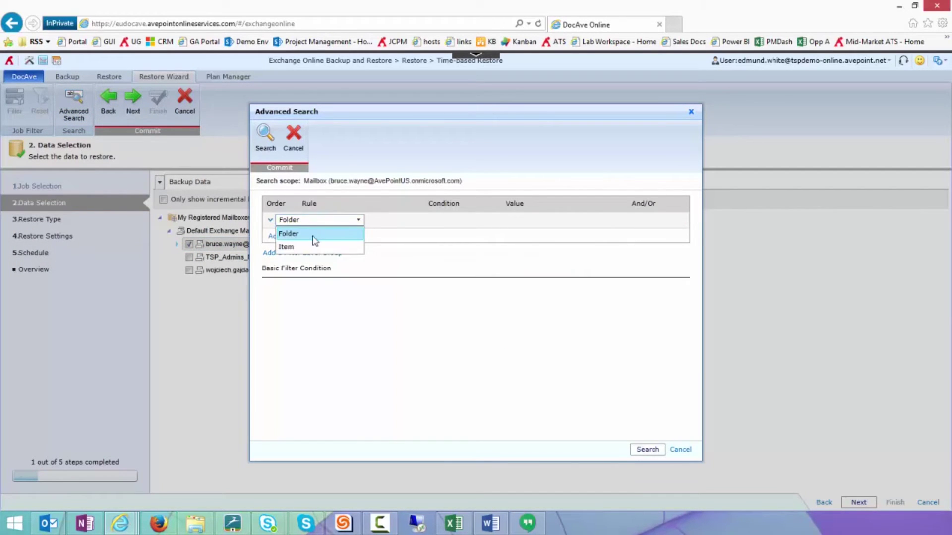
pyautogui.click(290, 245)
pyautogui.click(292, 236)
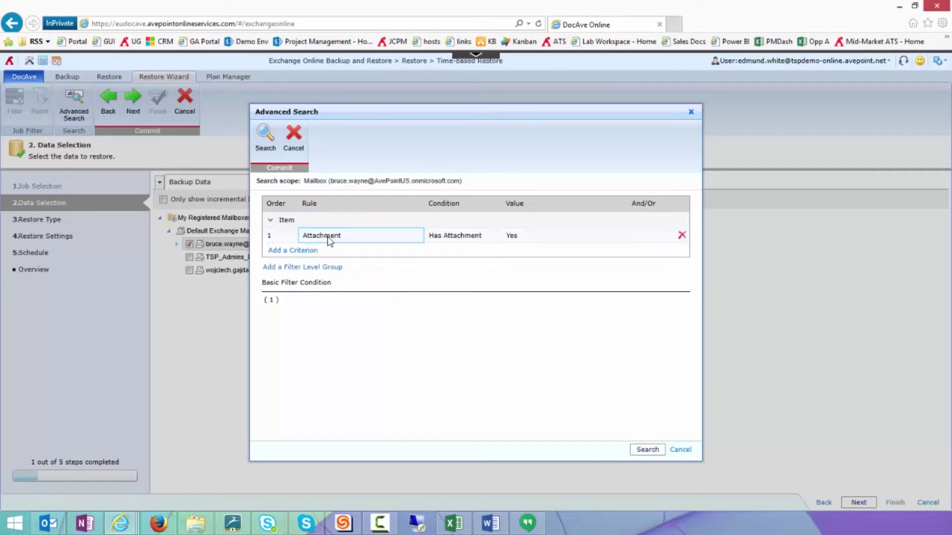
pyautogui.click(335, 235)
pyautogui.click(309, 288)
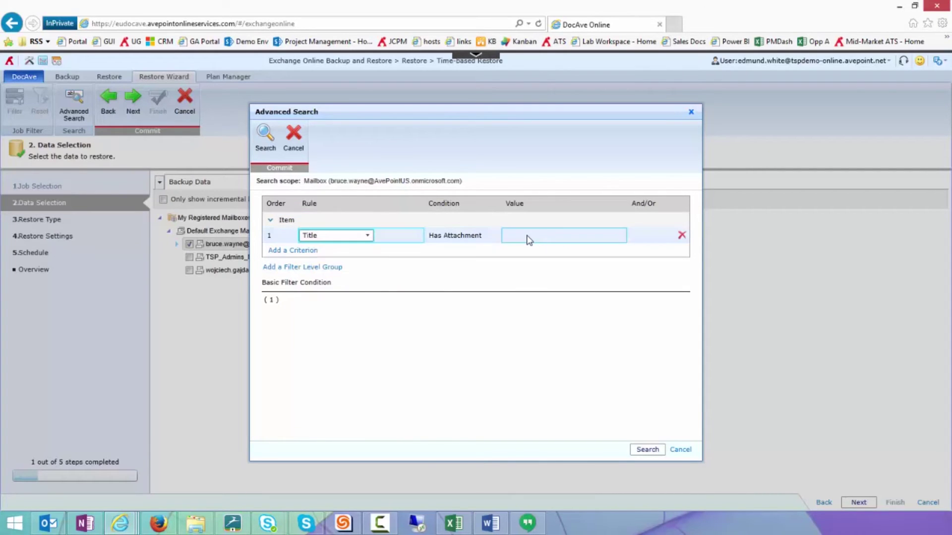
pyautogui.click(551, 235)
pyautogui.write('jason')
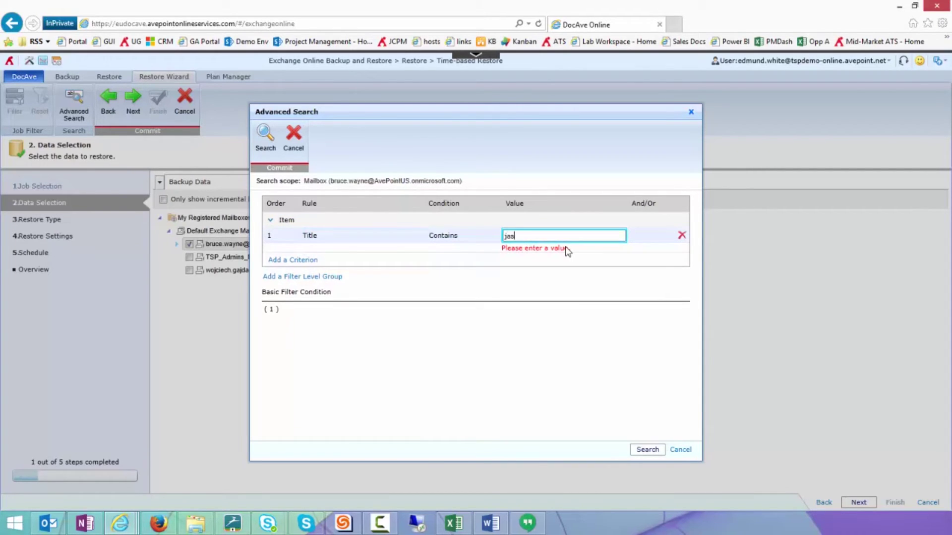
pyautogui.click(648, 449)
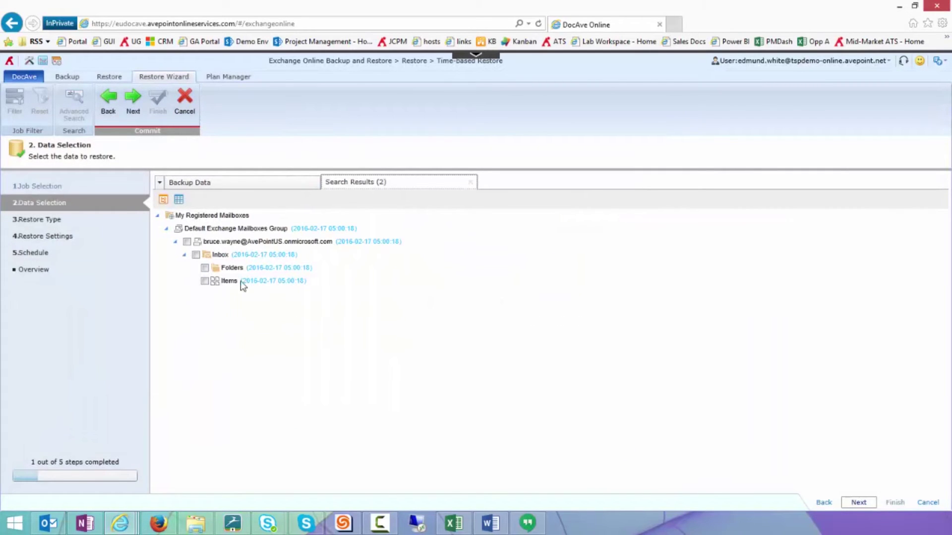
pyautogui.click(179, 199)
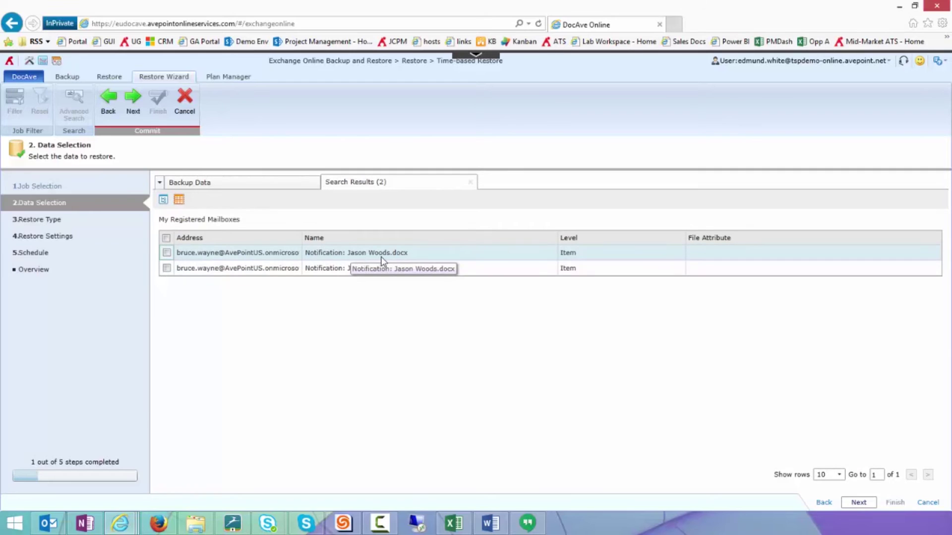
pyautogui.click(166, 239)
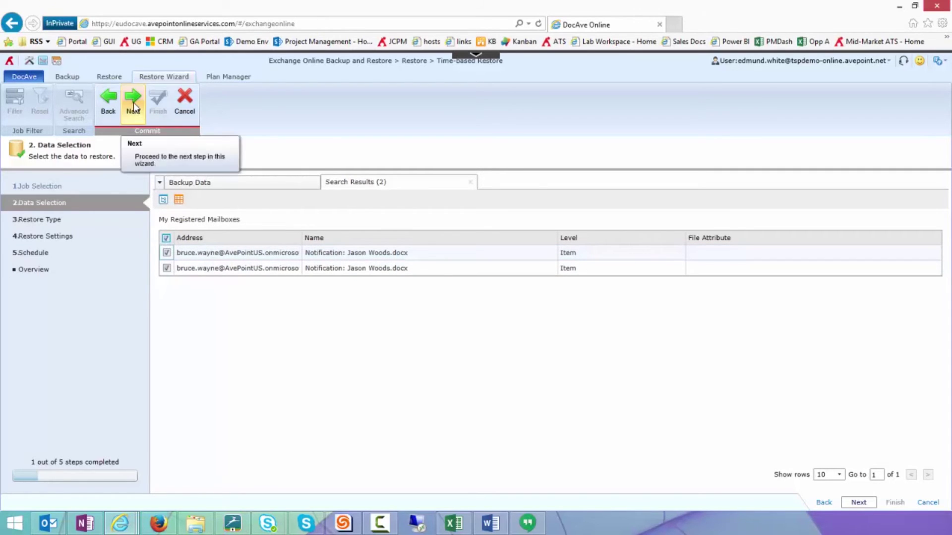
pyautogui.click(133, 104)
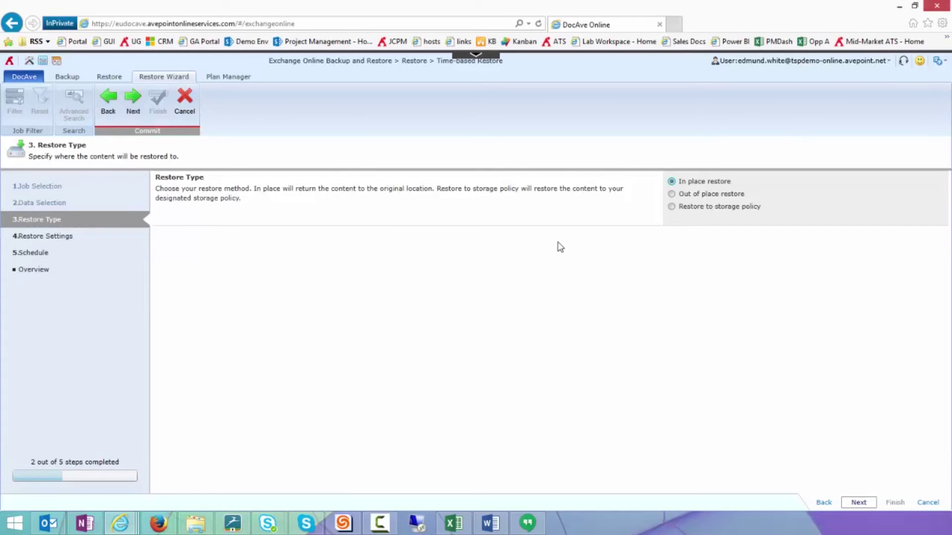
# Try restoring to a different mailbox, picking the single keyword-matched destination mailbox.
pyautogui.click(671, 195)
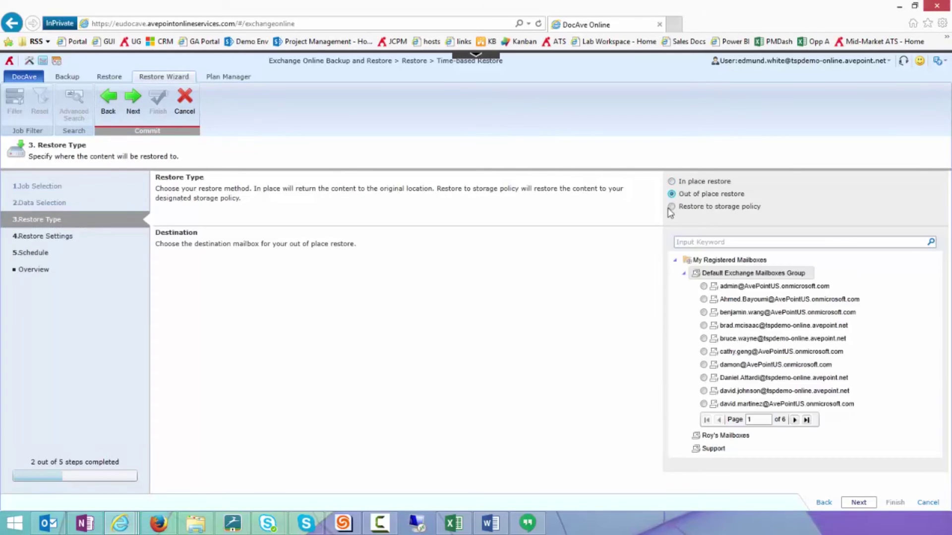
pyautogui.click(699, 241)
pyautogui.write('dan')
pyautogui.press('Return')
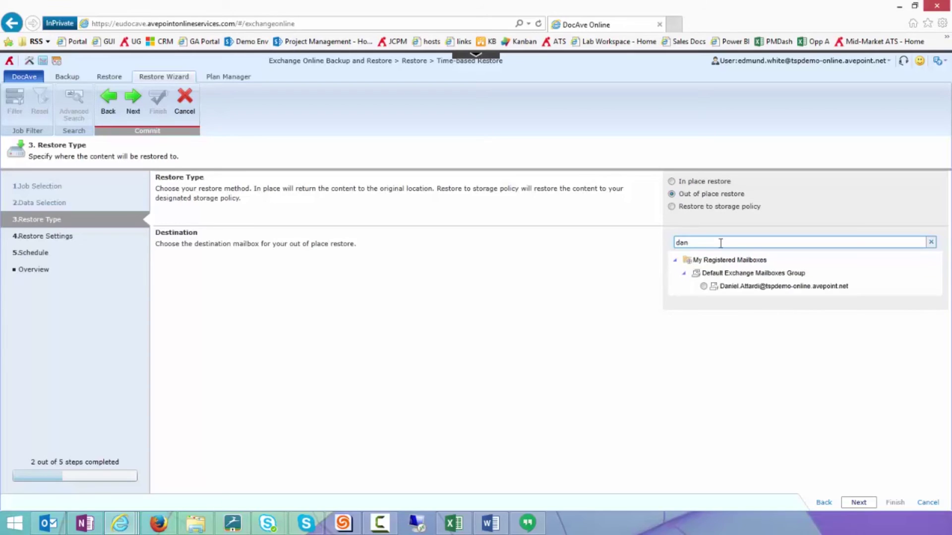
pyautogui.click(703, 287)
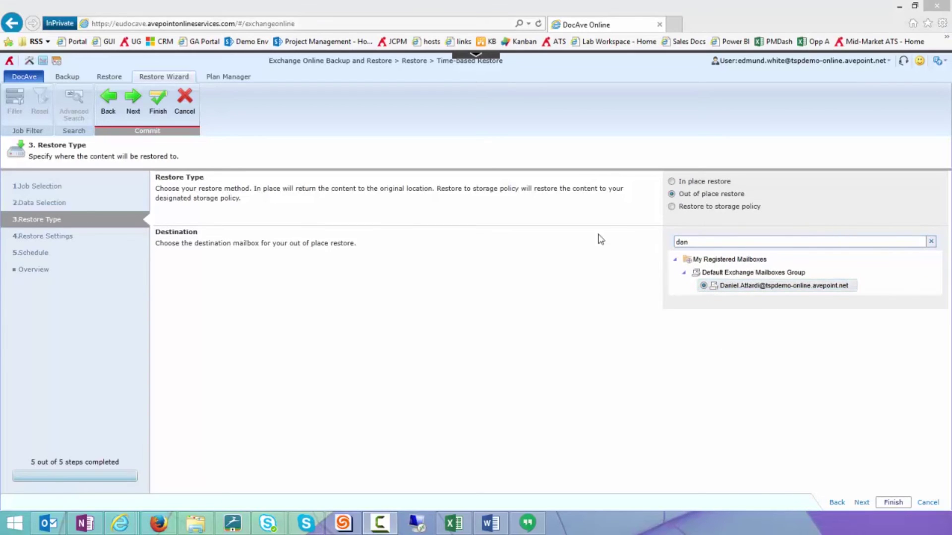
pyautogui.click(671, 207)
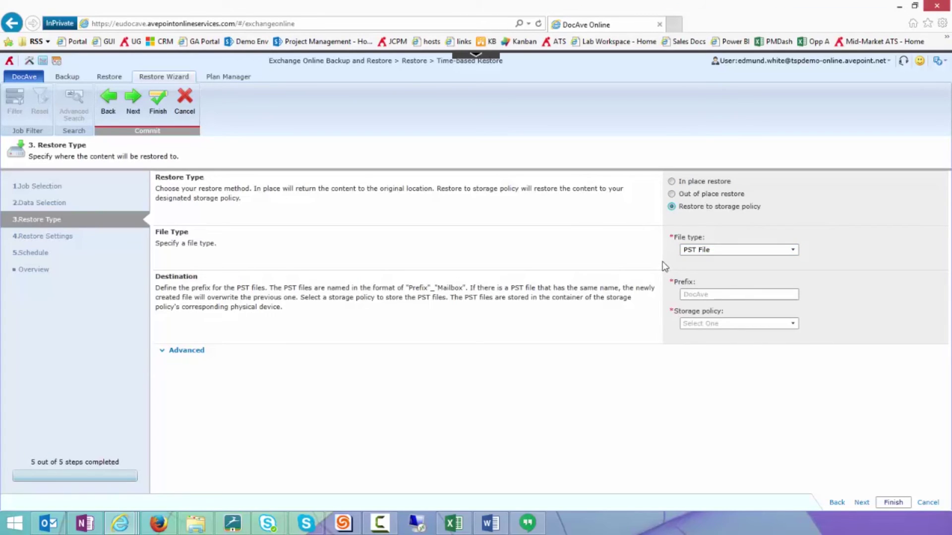
pyautogui.click(725, 295)
pyautogui.write('Jason Woods')
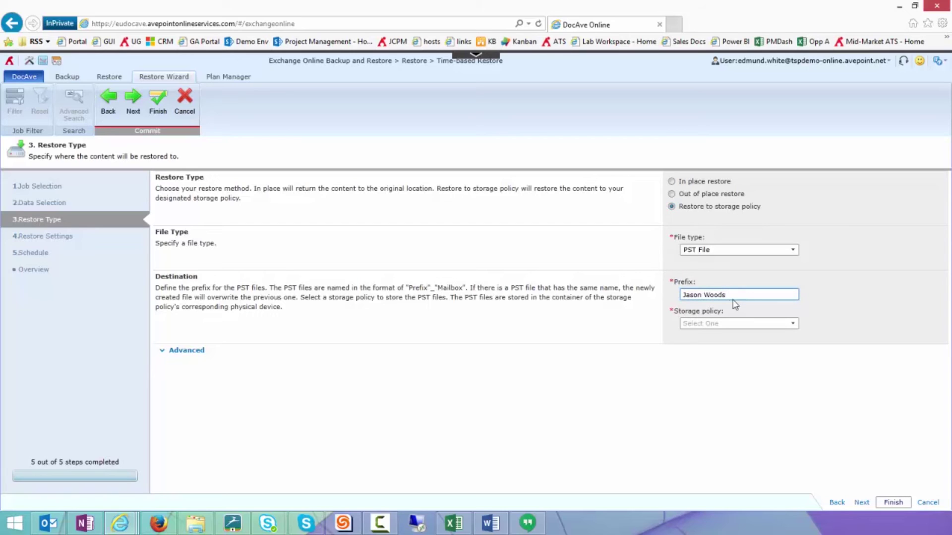
pyautogui.click(729, 322)
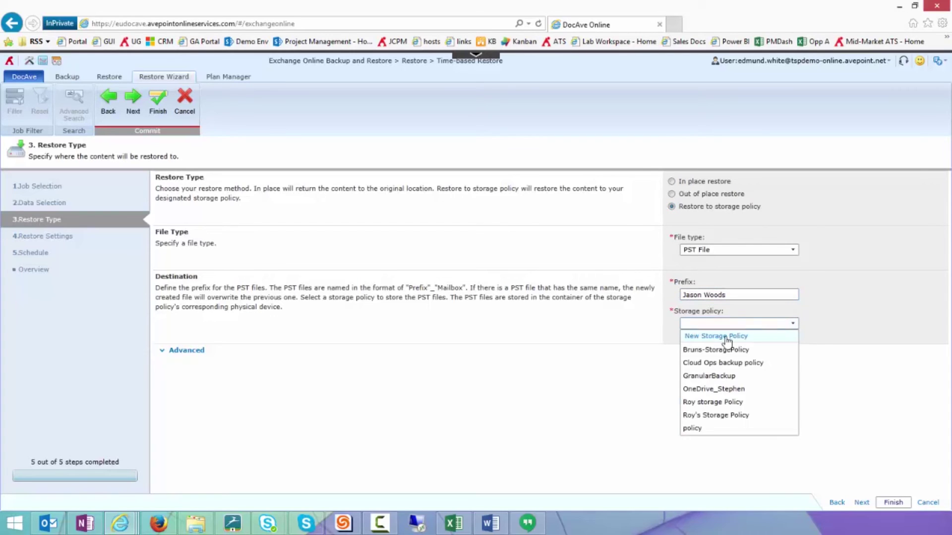
pyautogui.click(776, 377)
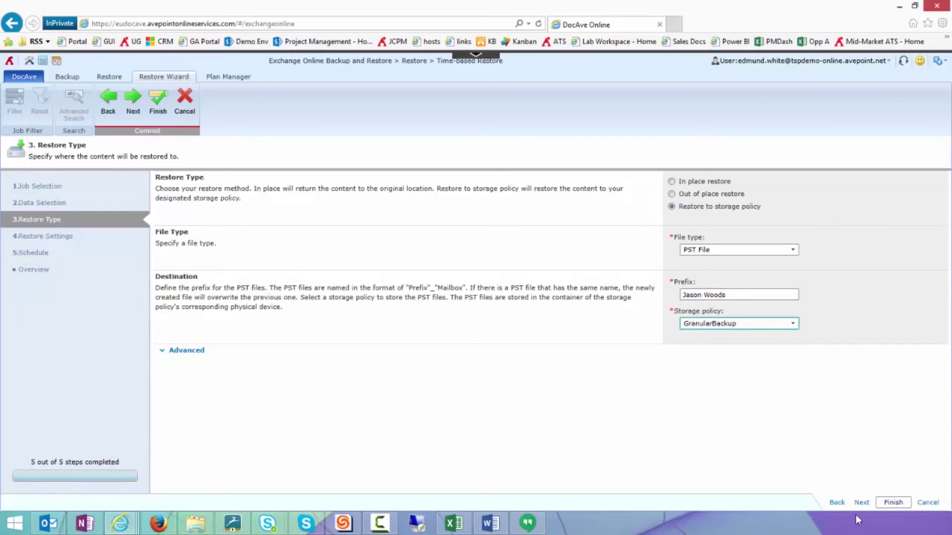
pyautogui.click(861, 503)
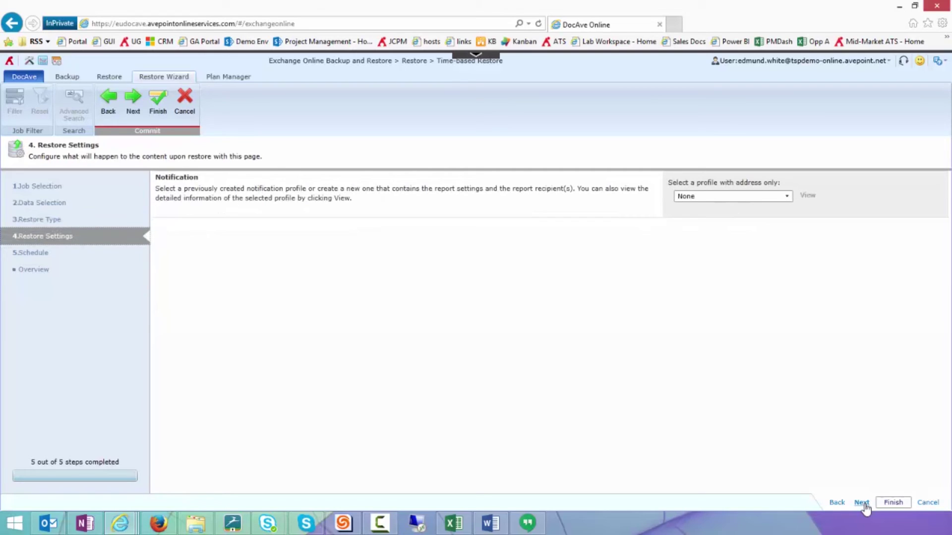
# Accept default restore settings and schedule, review the overview and finish to start the job.
pyautogui.click(861, 503)
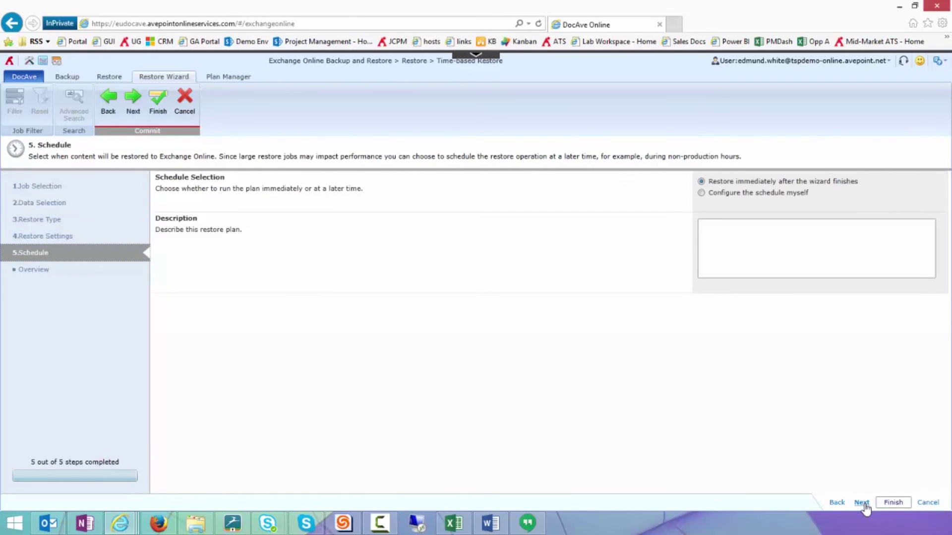
pyautogui.click(861, 503)
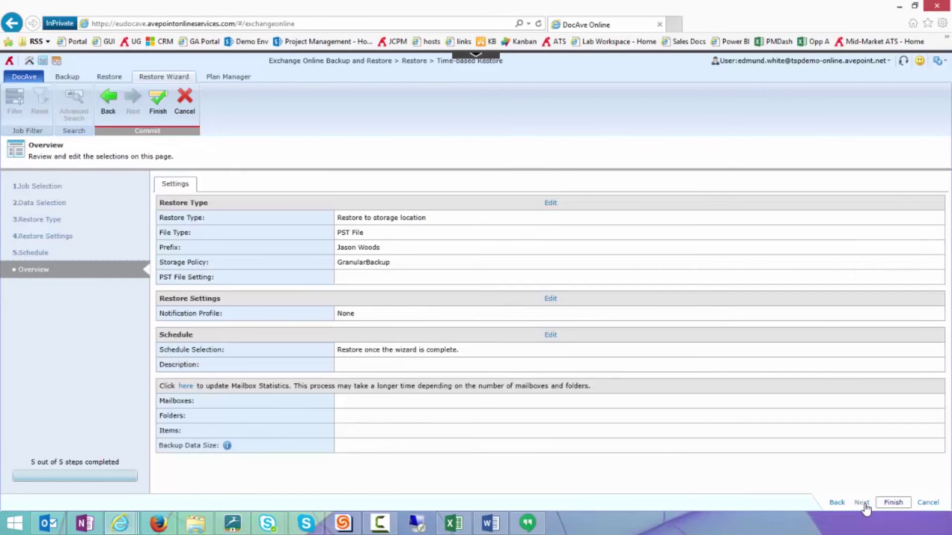
pyautogui.click(892, 503)
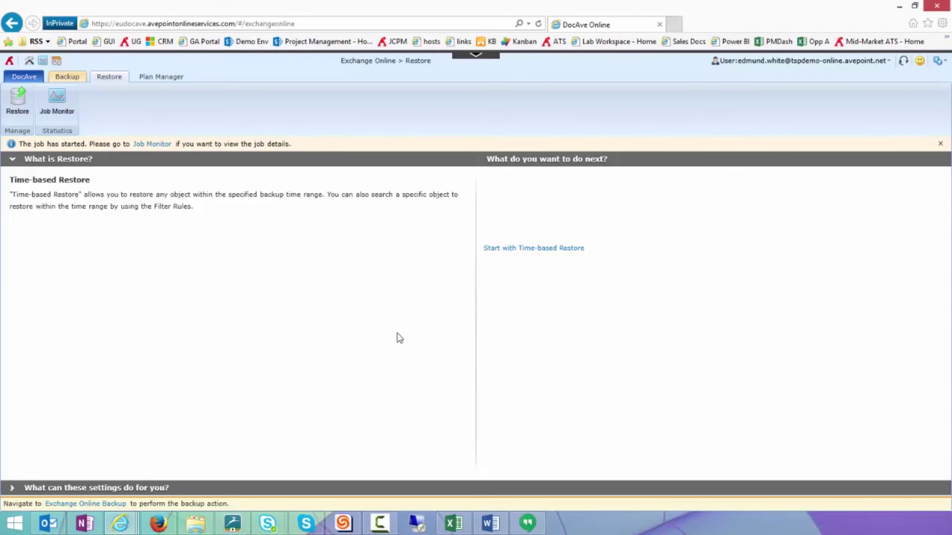
# Open Job Monitor and check the Exchange Online Restore job finished at 100%.
pyautogui.click(152, 144)
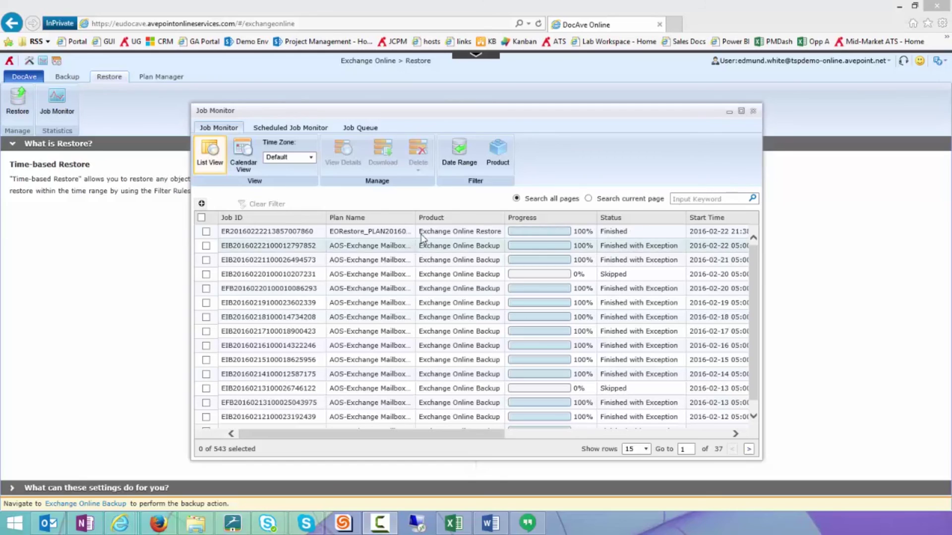
pyautogui.click(206, 232)
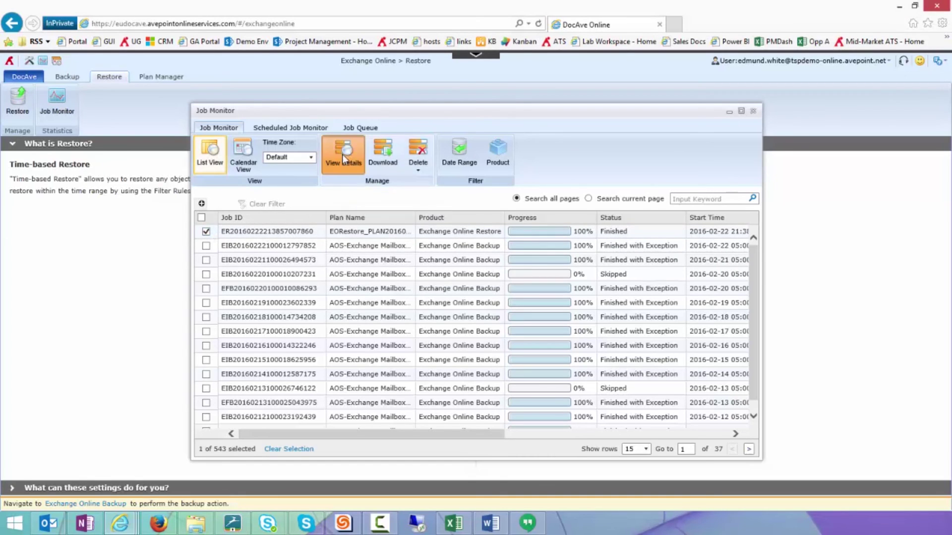